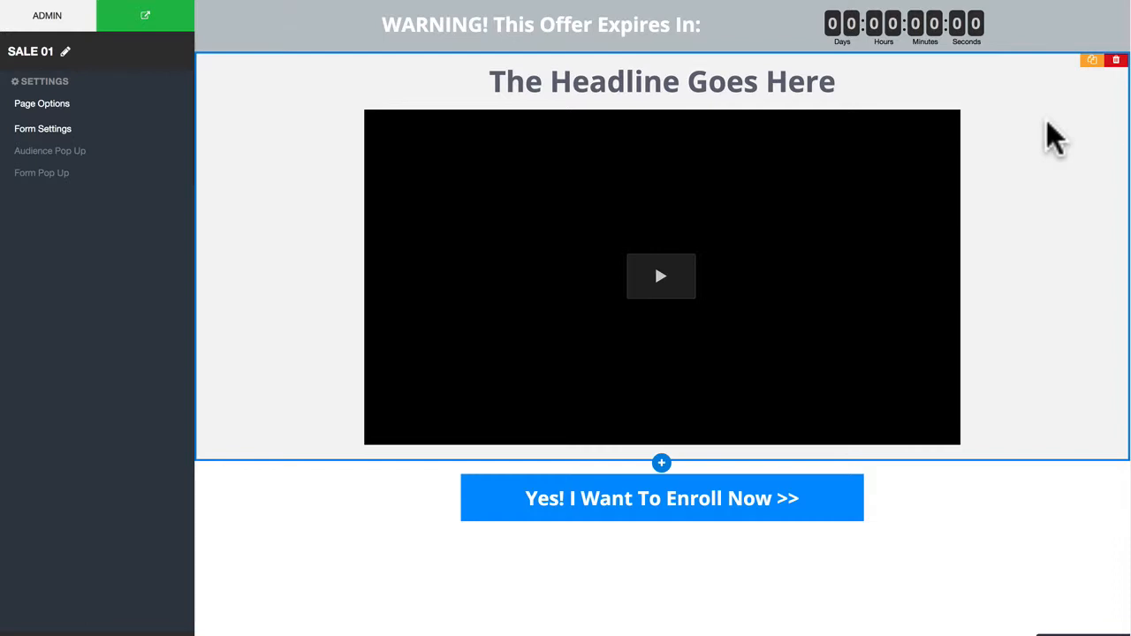
Open the sale page's countdown timer block settings and select its email countdown timer code.
left_click(919, 29)
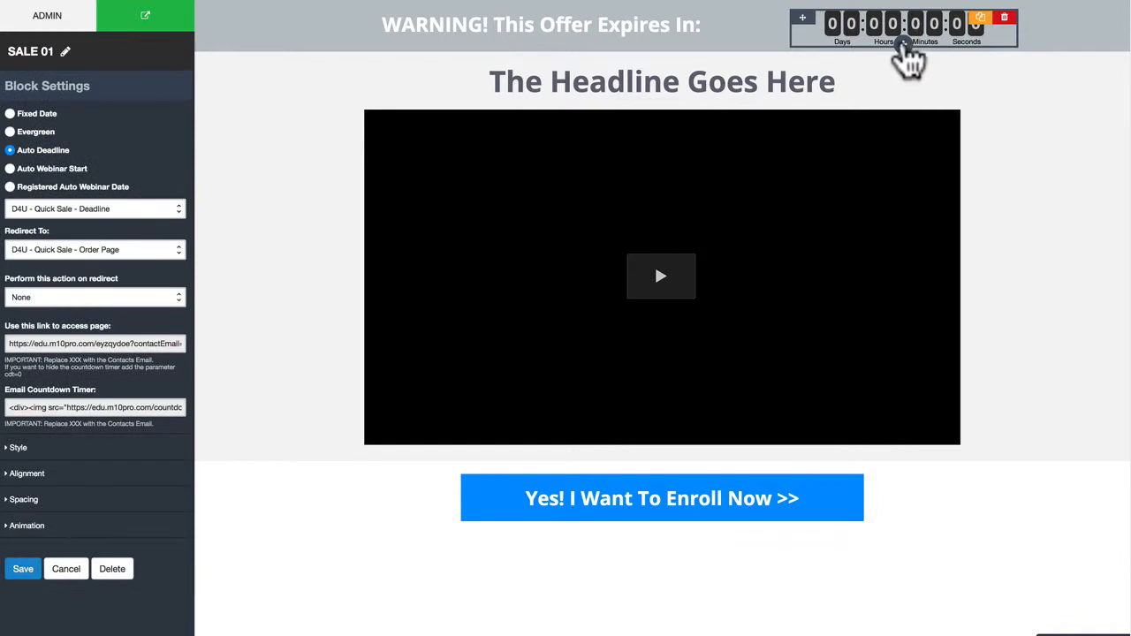
left_click(902, 44)
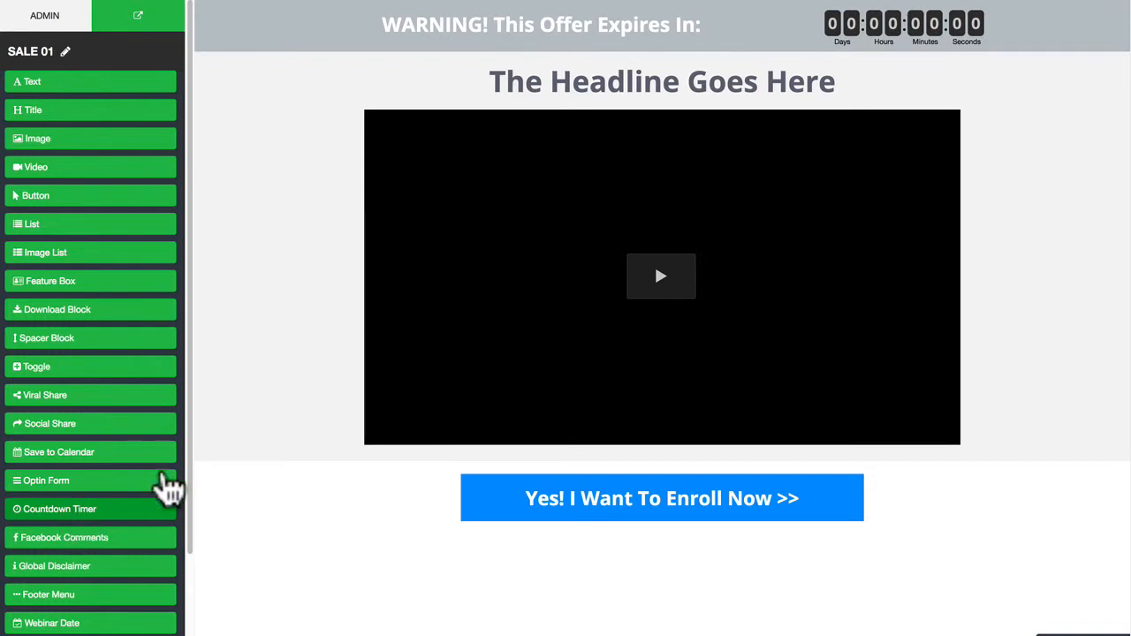
left_click(842, 35)
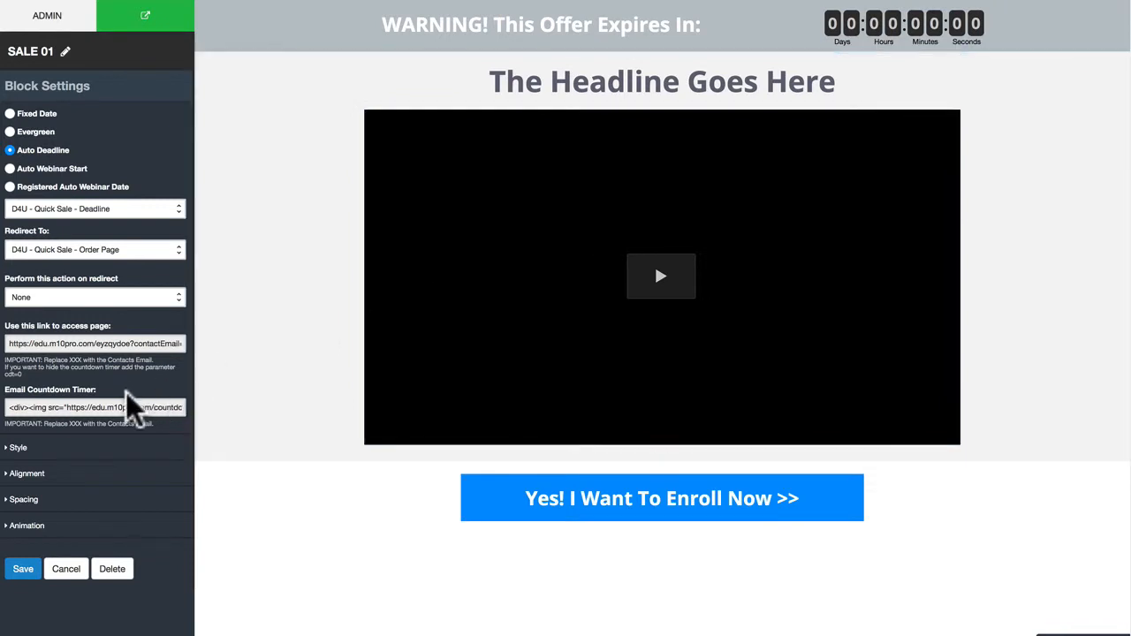
left_click(28, 405)
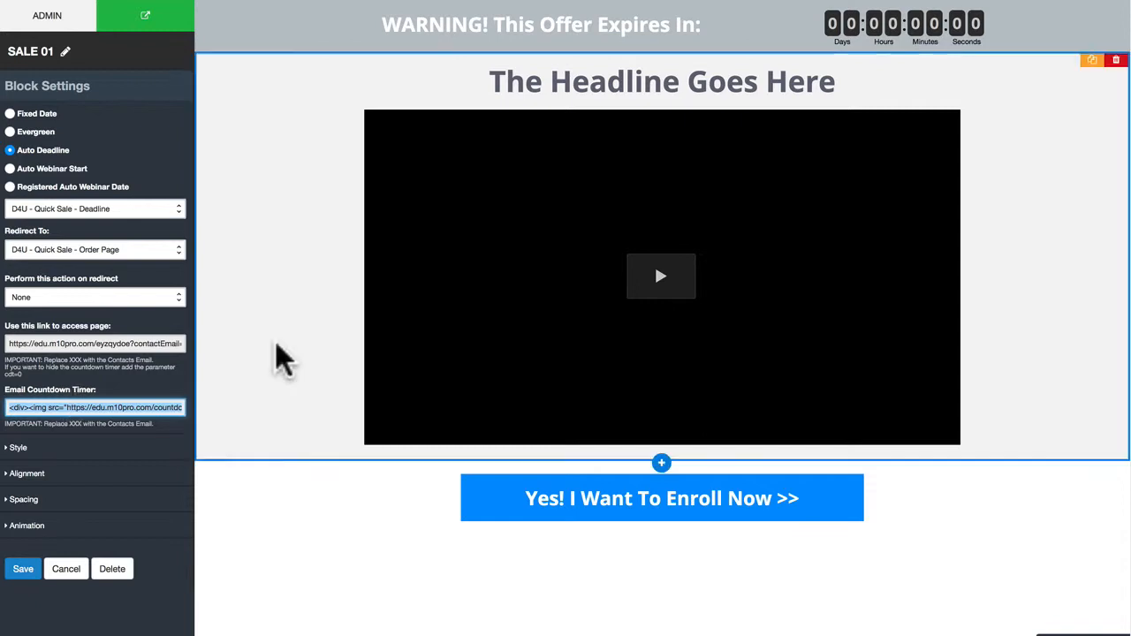
left_click(933, 27)
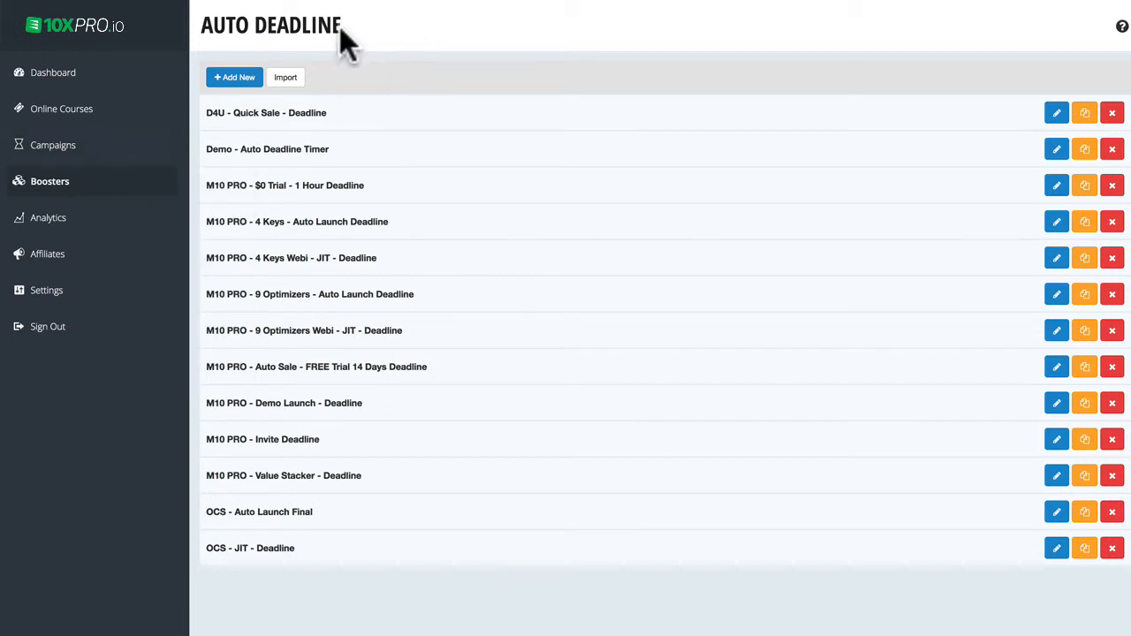
Add a new auto deadline named "My Auto Deadline" that adds 4 days and 0 hours to the current date.
left_click(237, 79)
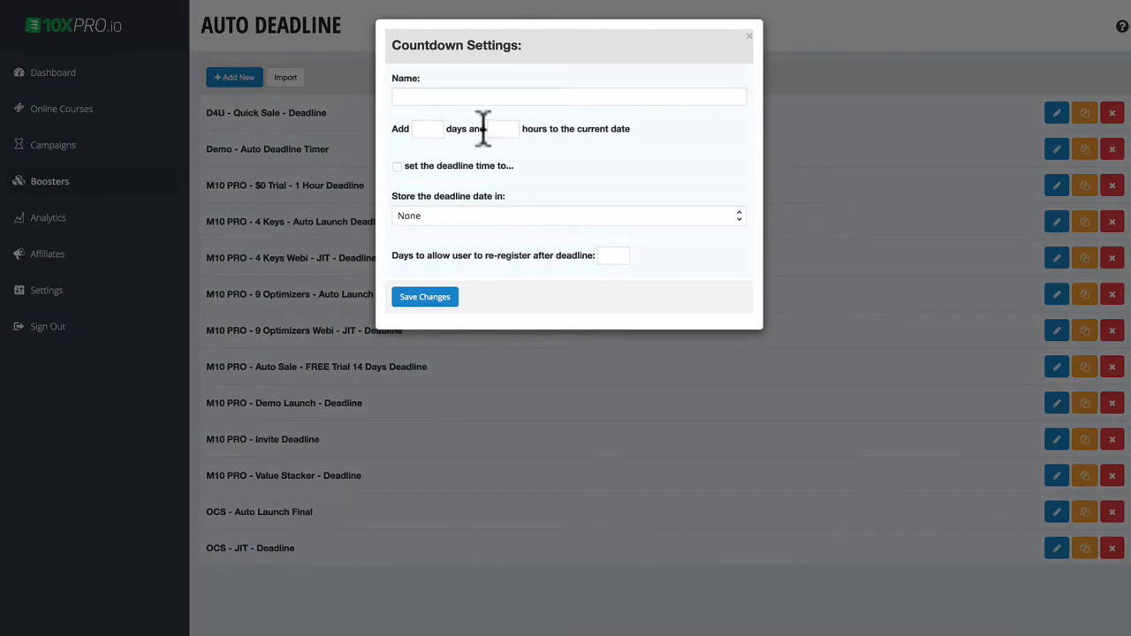
left_click(435, 96)
type("My Auto Deadline")
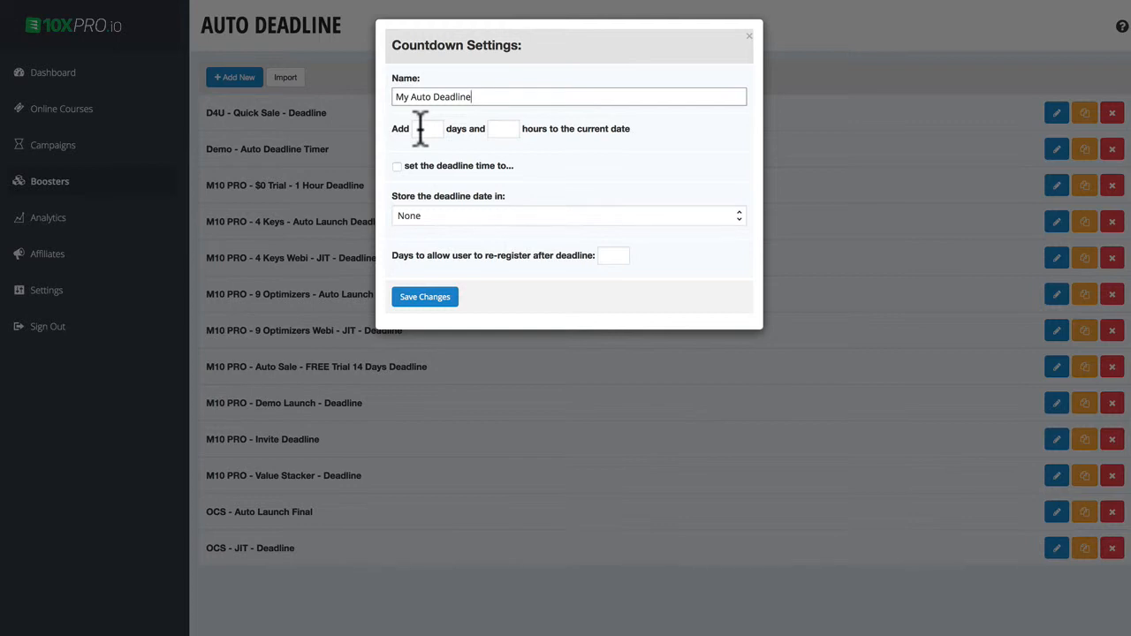
left_click(421, 128)
type("4")
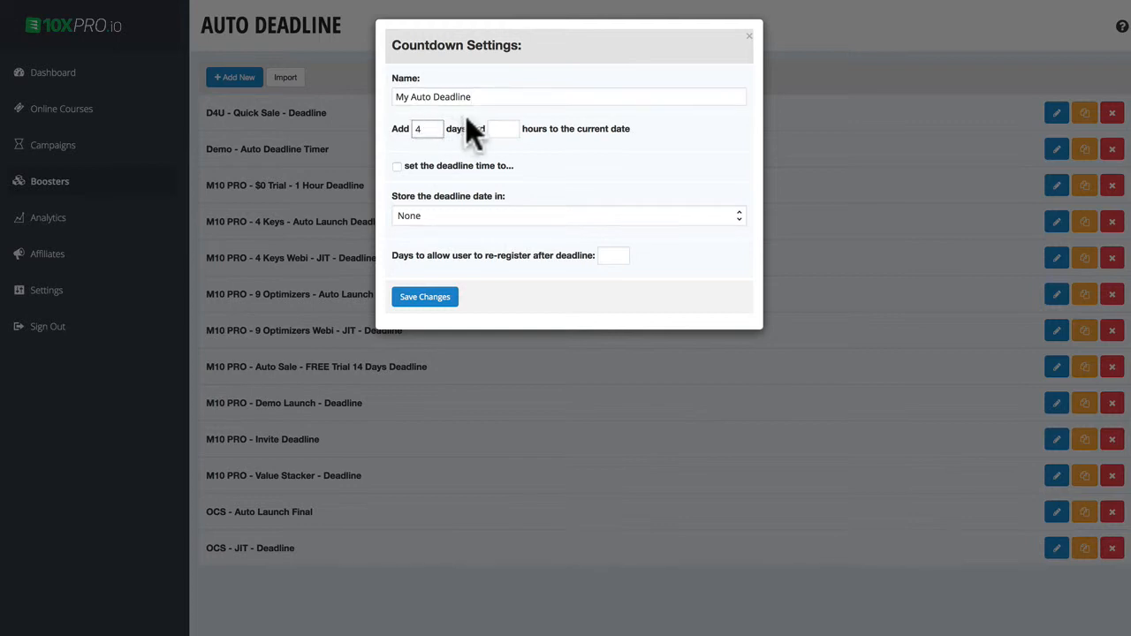
left_click(499, 129)
type("0")
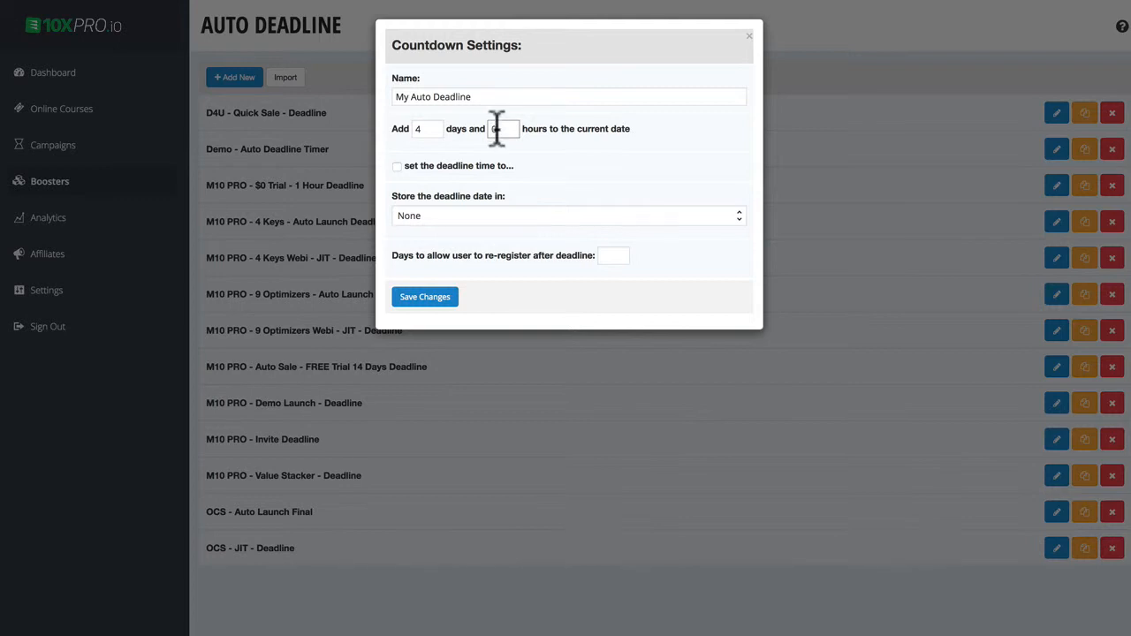
Enable a fixed deadline time for the new auto deadline and set it to 22:59.
left_click(397, 168)
left_click(531, 167)
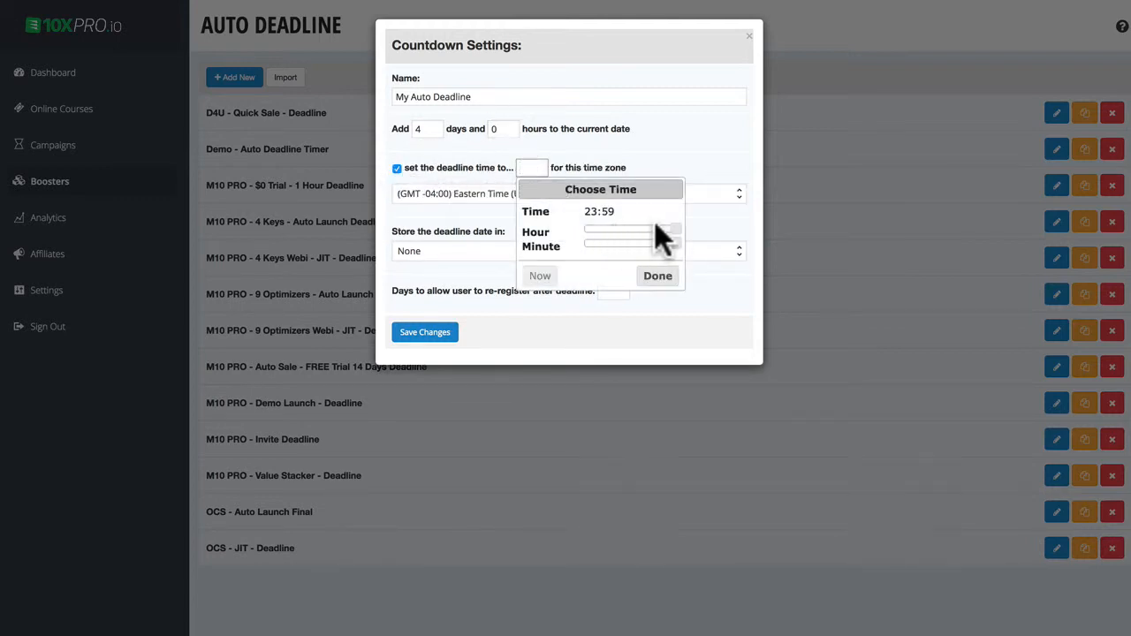
mouse_move(674, 229)
left_mouse_down()
mouse_move(624, 228)
mouse_move(673, 227)
left_mouse_up()
left_click(657, 277)
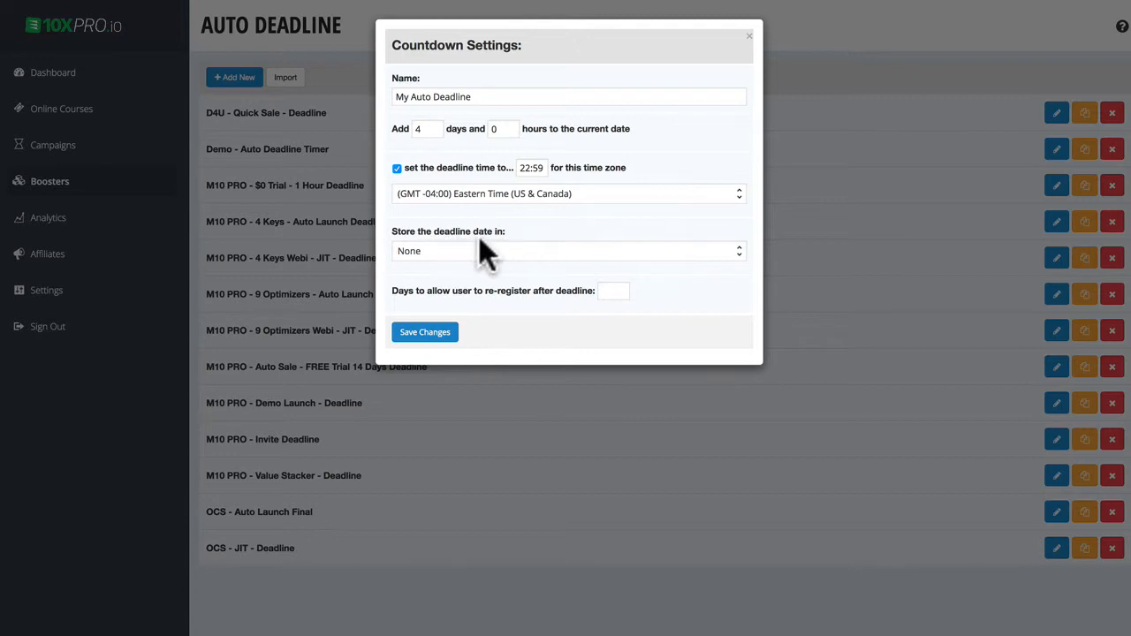
Store the deadline date in the Infusionsoft custom field D4UAUTOWEBIDEADLINE.
left_click(427, 248)
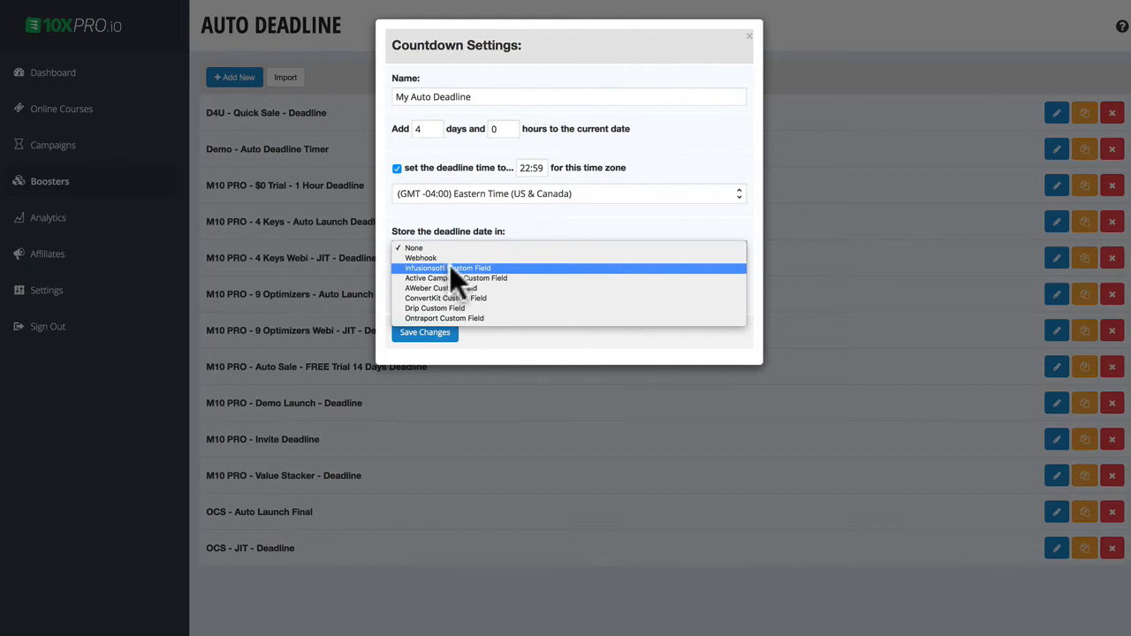
left_click(451, 268)
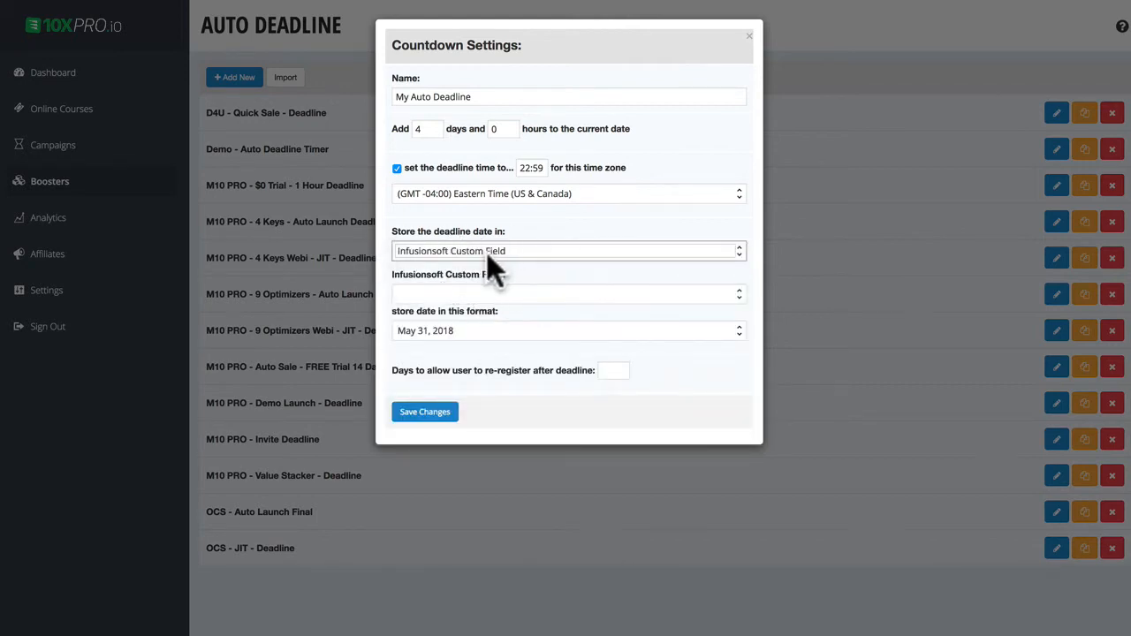
left_click(496, 290)
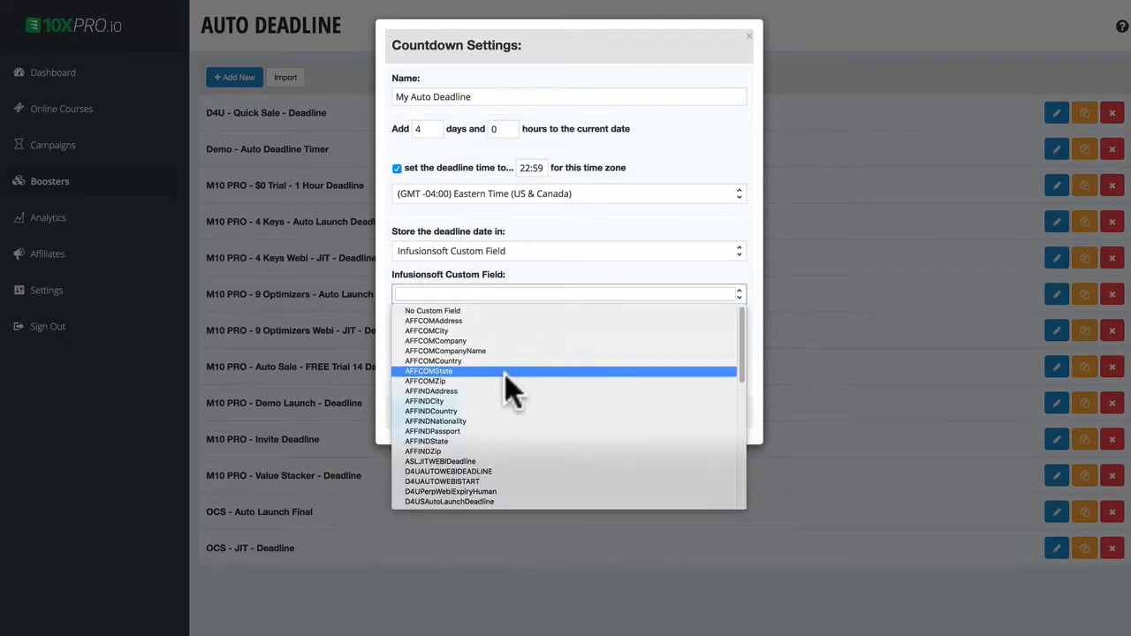
scroll(505, 374, "down", 3)
left_click(460, 345)
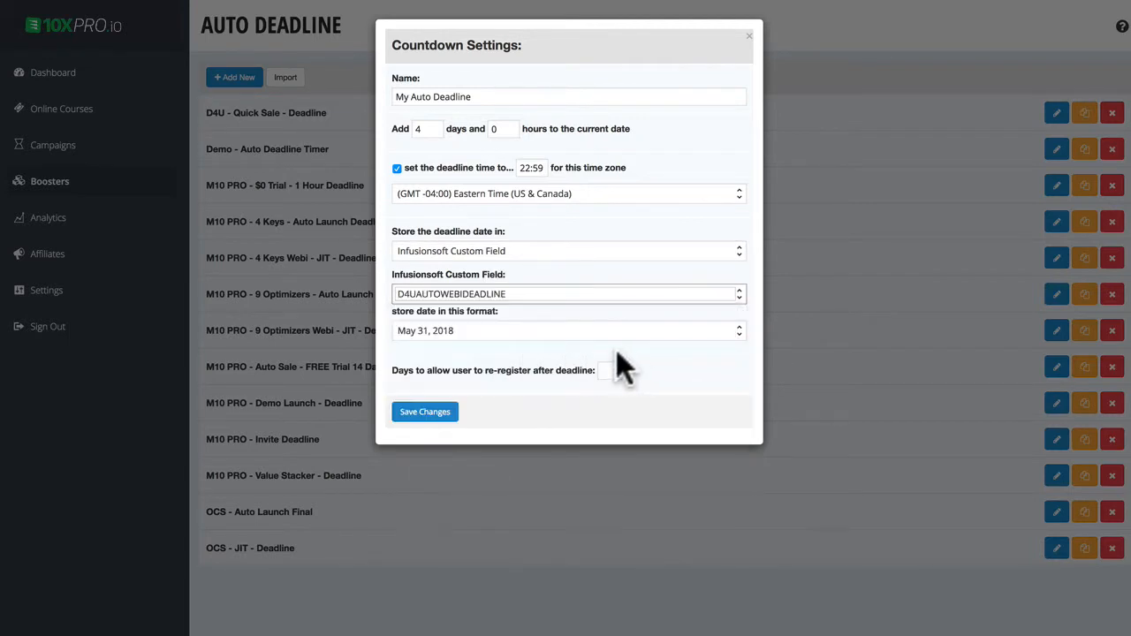
Set the stored date format to "Thursday, May 31, 2018" and review the available storage destinations.
left_click(433, 333)
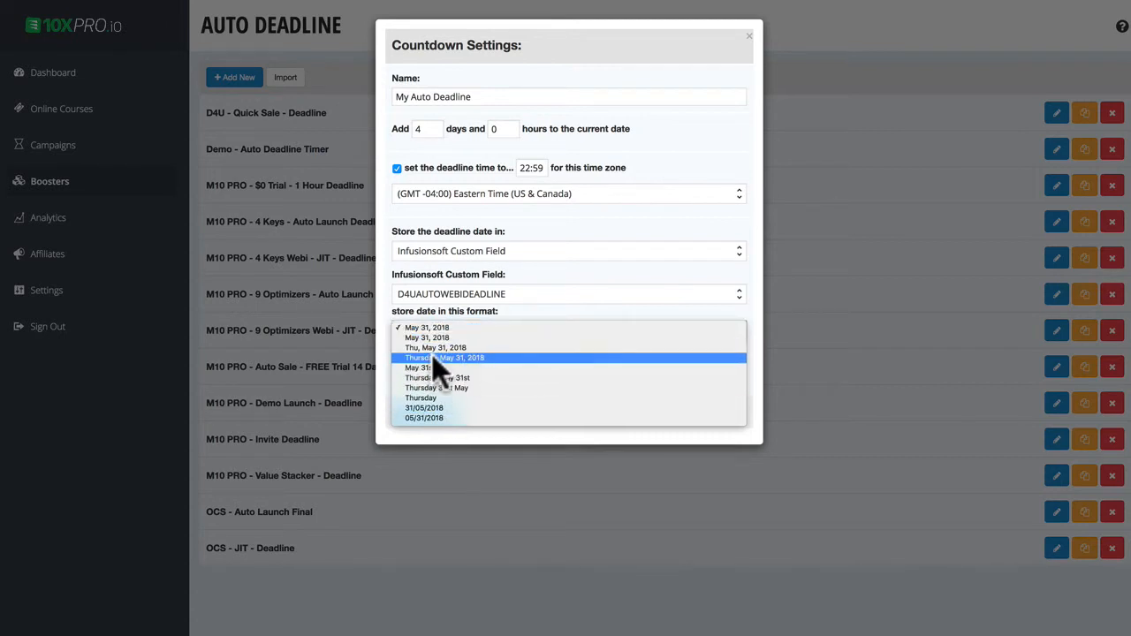
left_click(448, 357)
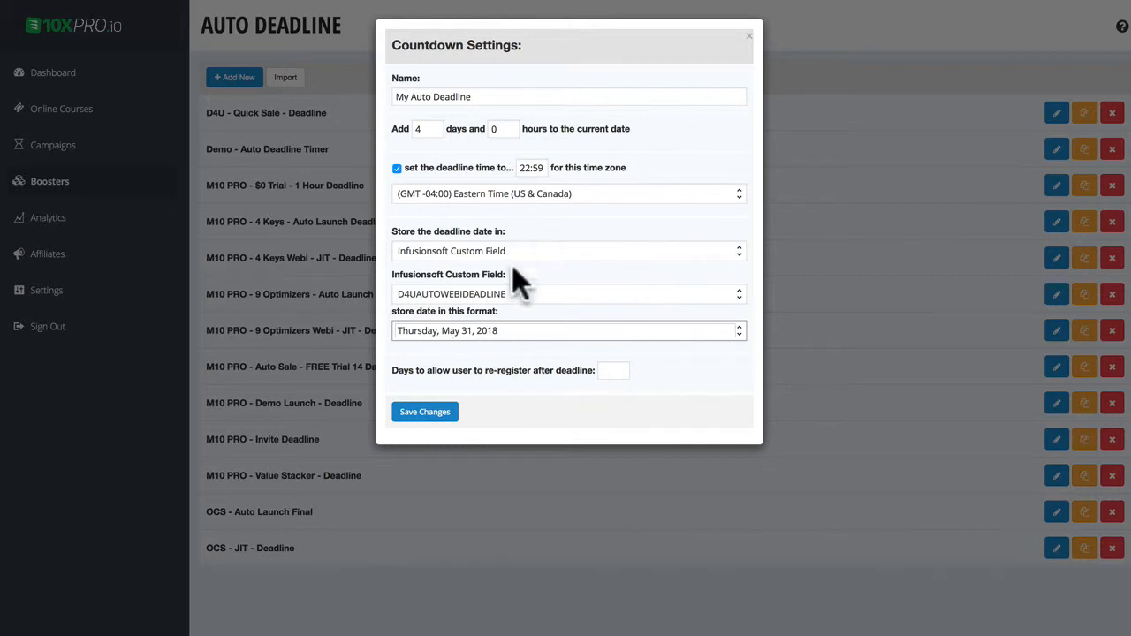
left_click(462, 252)
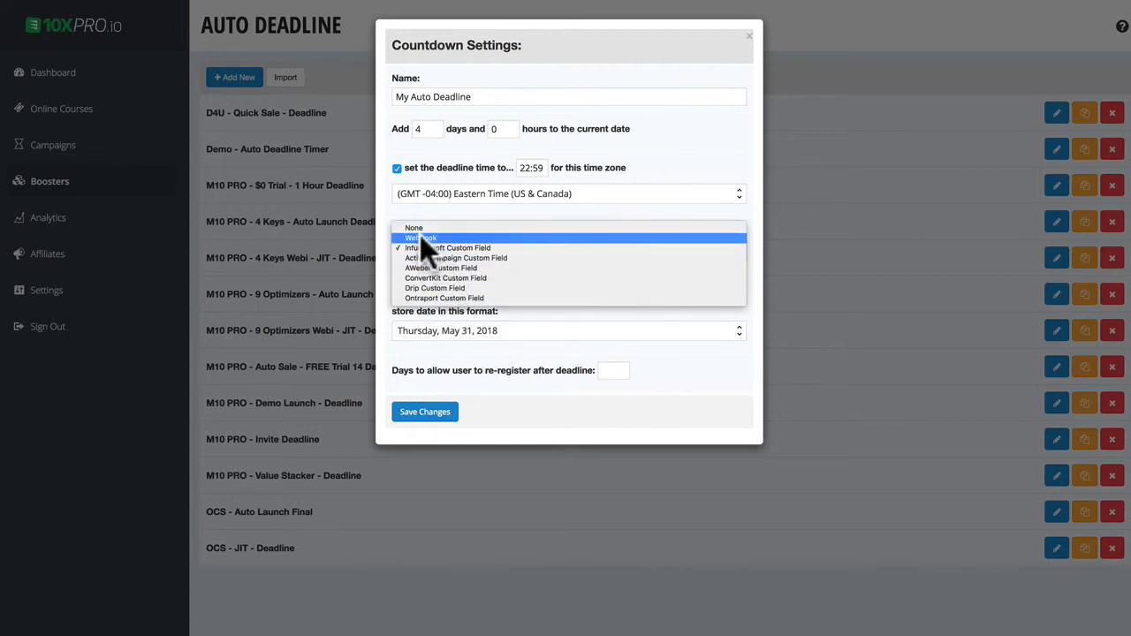
left_click(671, 170)
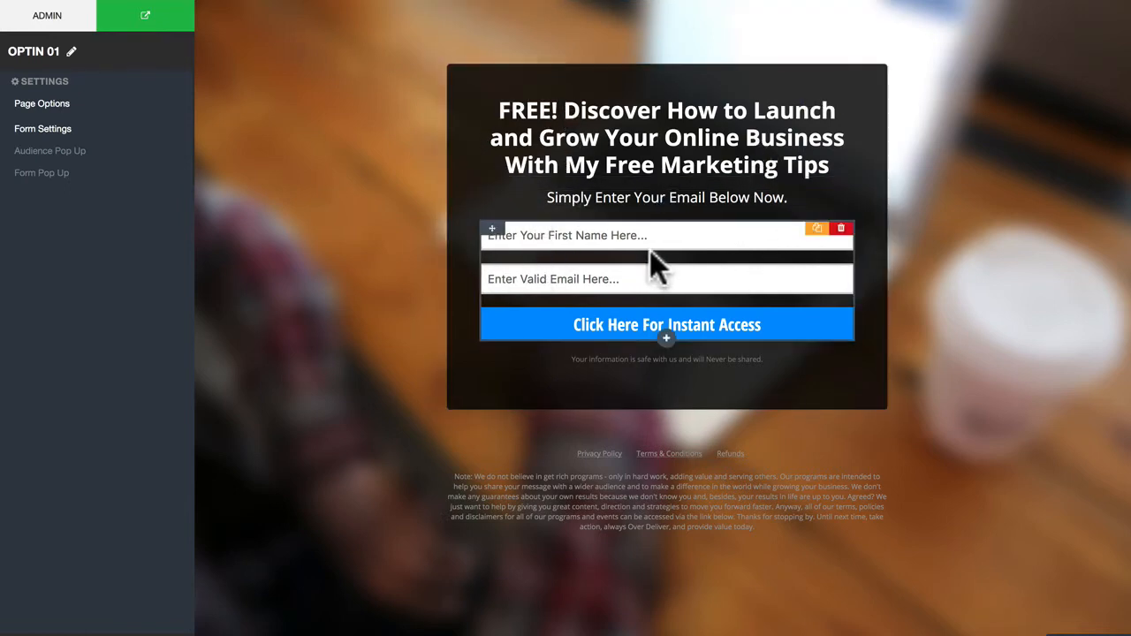
In the opt-in page's form settings, register submissions to the countdown timer "D4U - Quick Sale - Deadline".
left_click(53, 130)
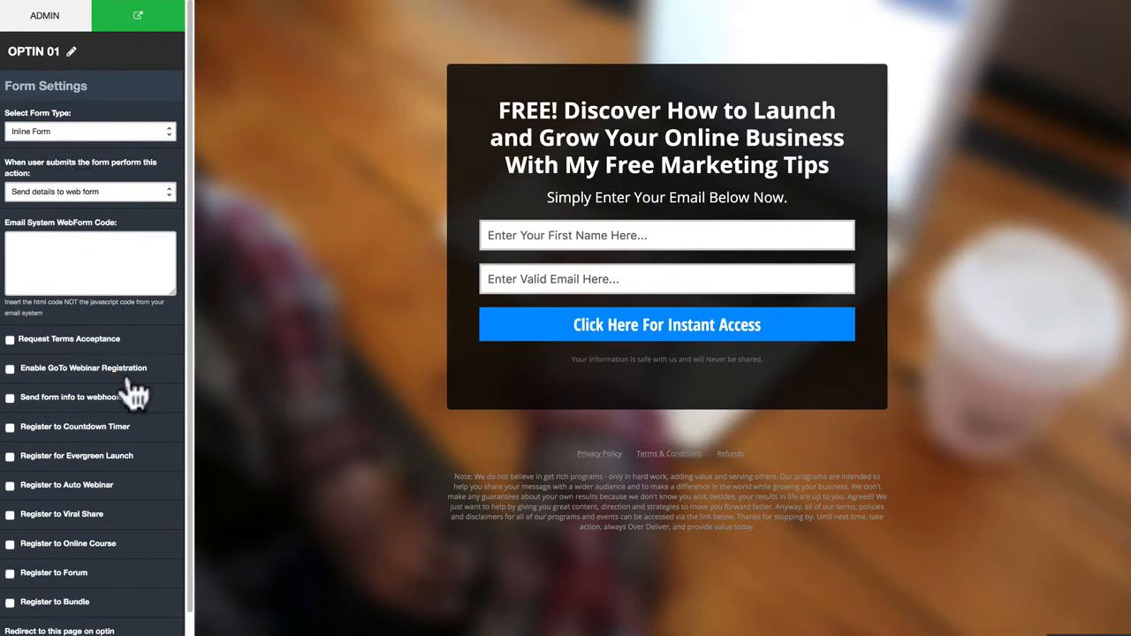
scroll(52, 495, "down", 2)
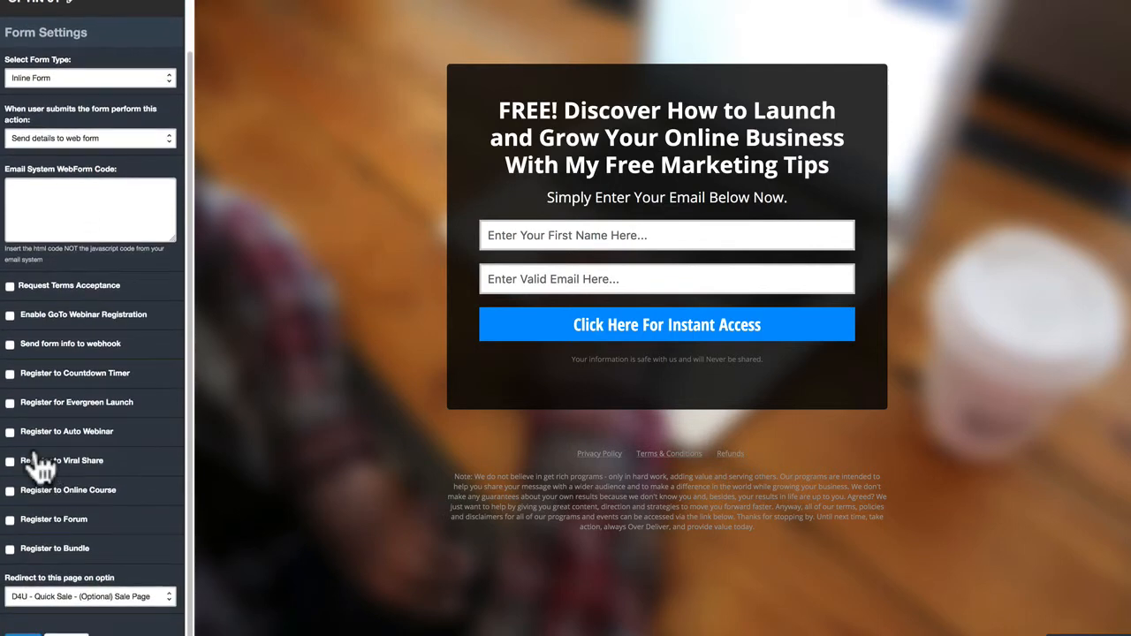
left_click(12, 375)
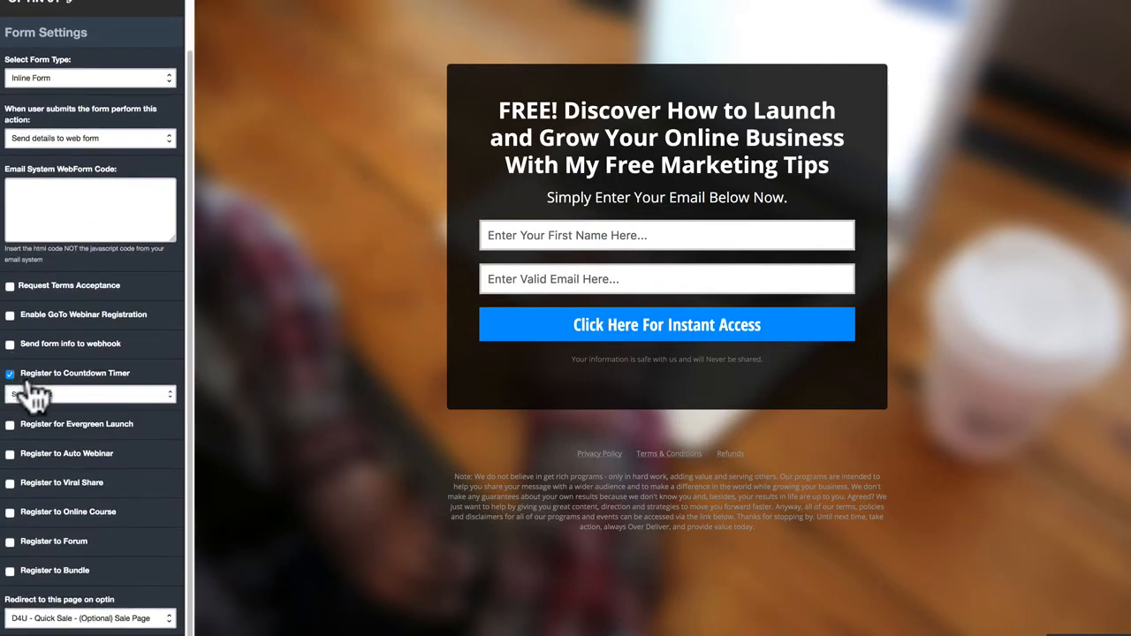
left_click(87, 392)
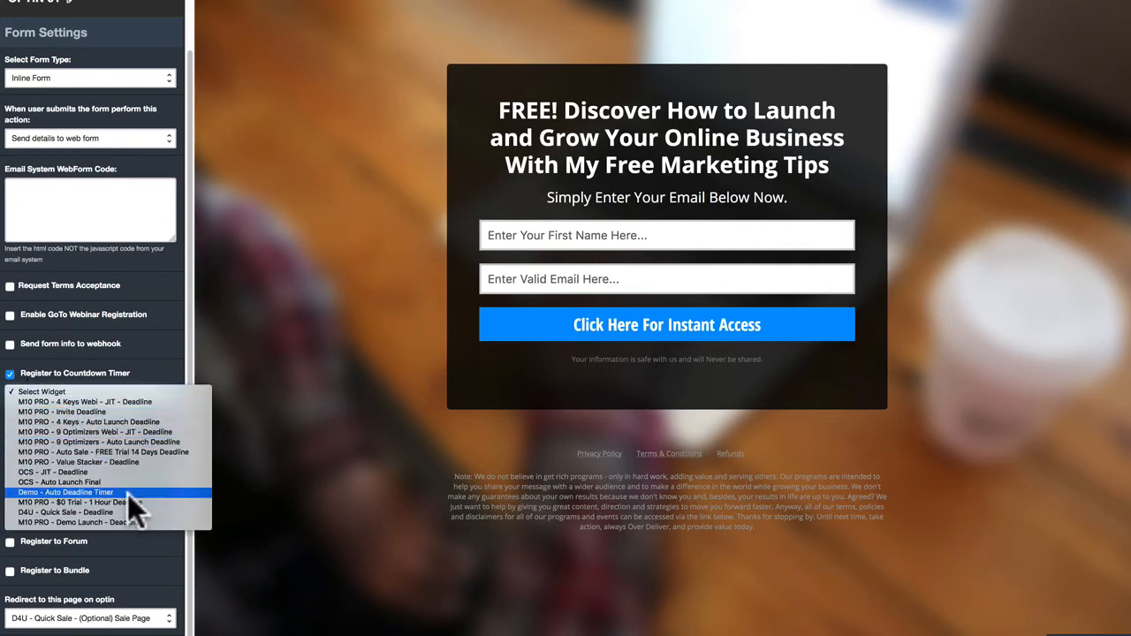
left_click(108, 513)
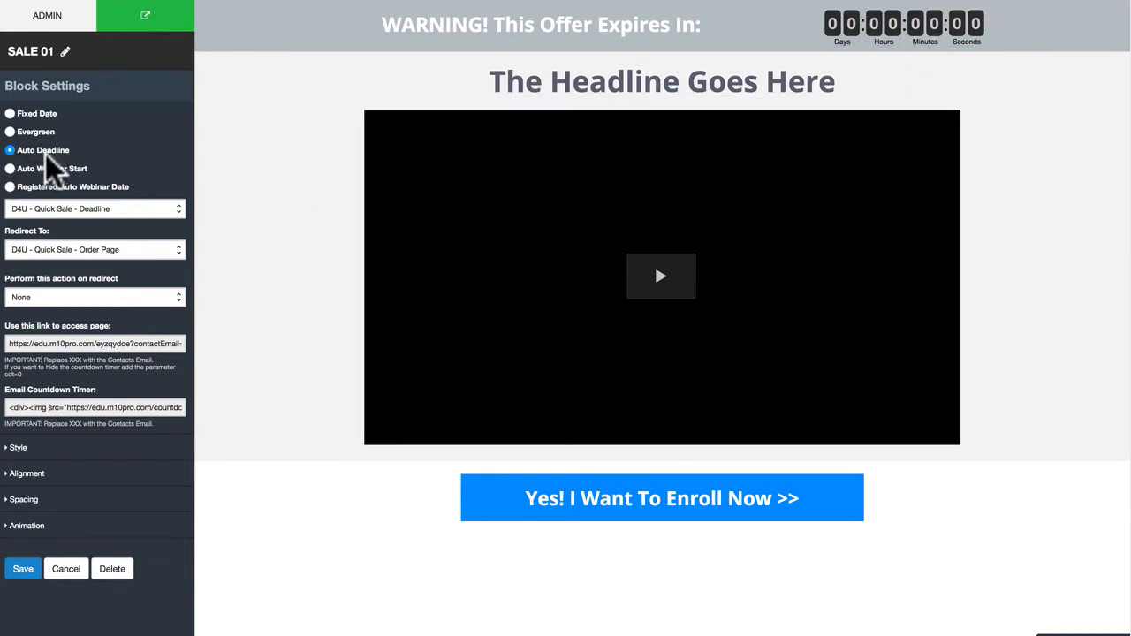
Assign the sale page timer to "D4U - Quick Sale - Deadline" and redirect it to "D4U - Quick Sale - Closed Page".
left_click(116, 212)
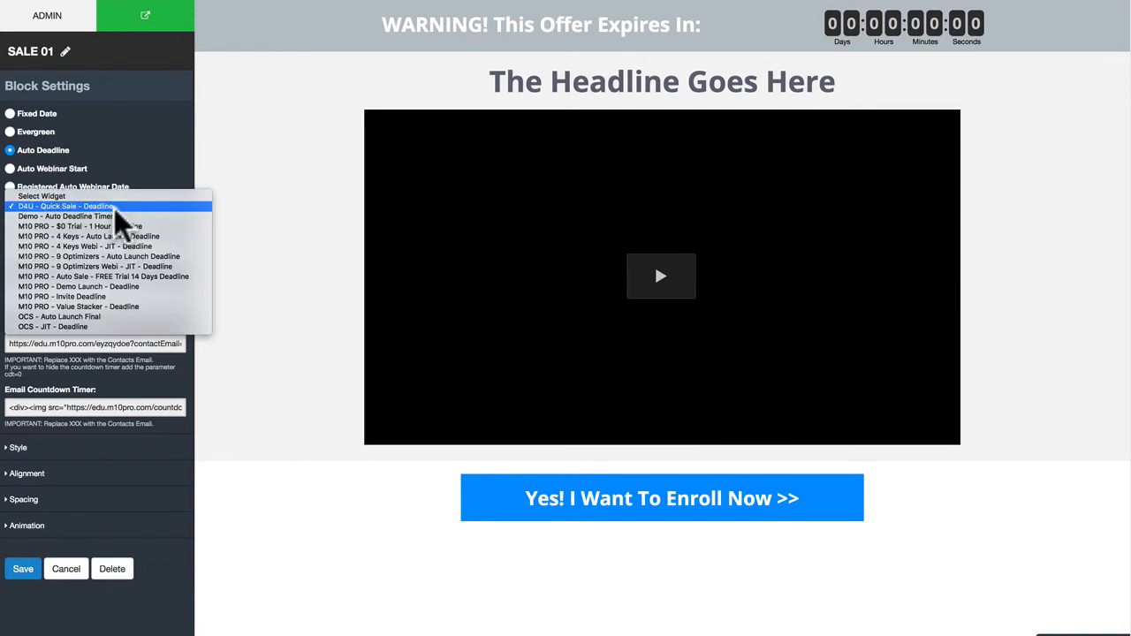
left_click(82, 209)
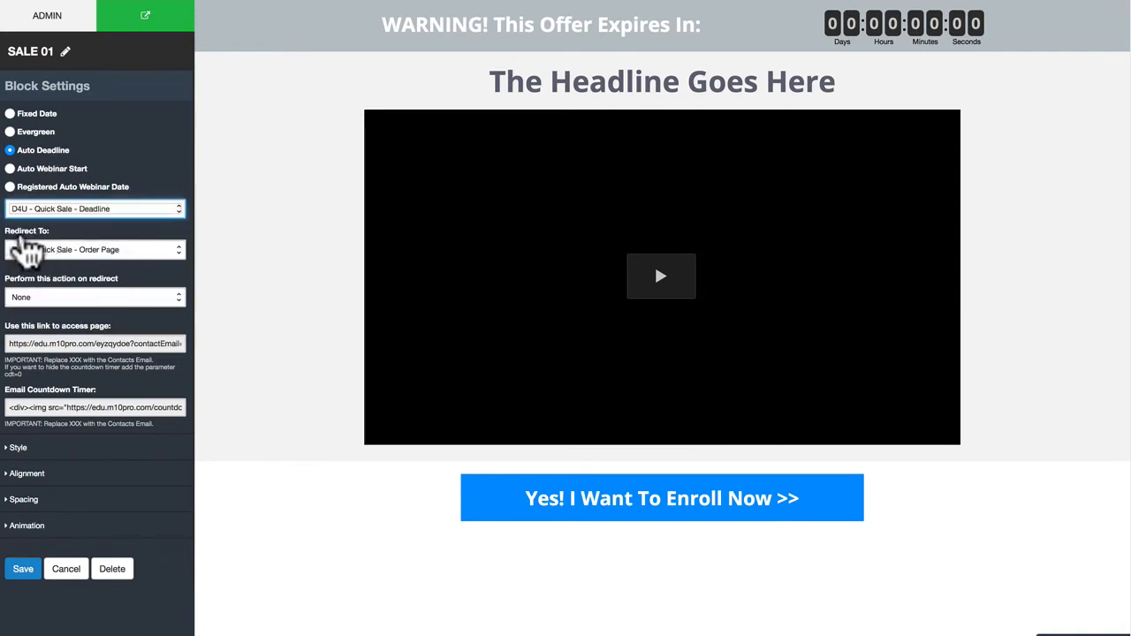
left_click(148, 252)
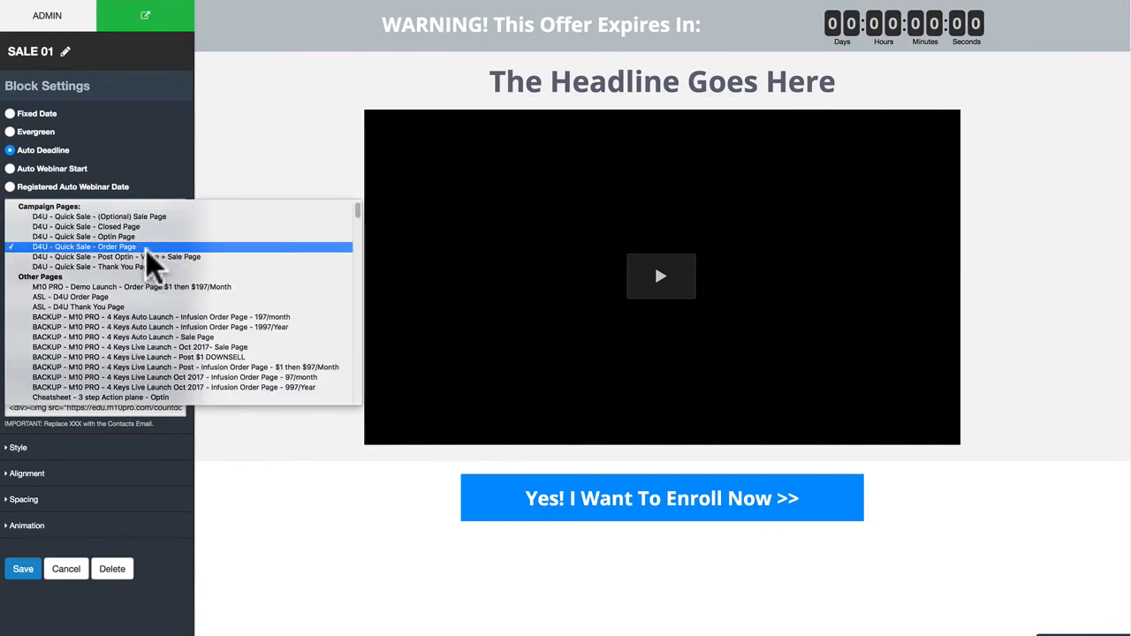
left_click(133, 228)
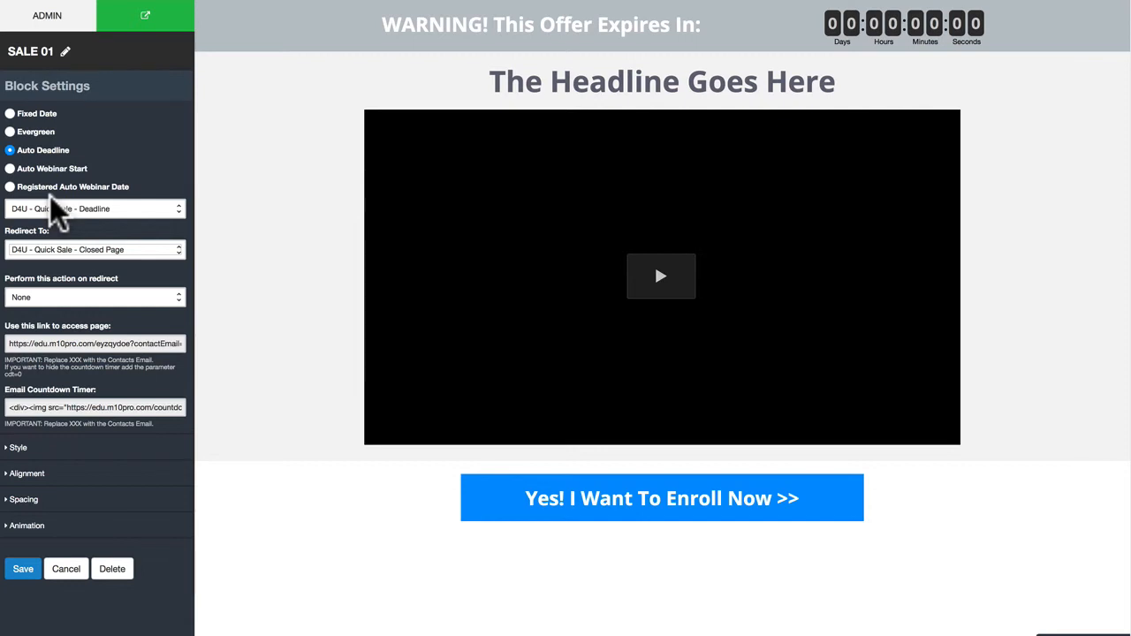
Set the timer's redirect action to Apply InfusionSoft Tag with the tag "3/24/2016 9:12 PM".
left_click(84, 301)
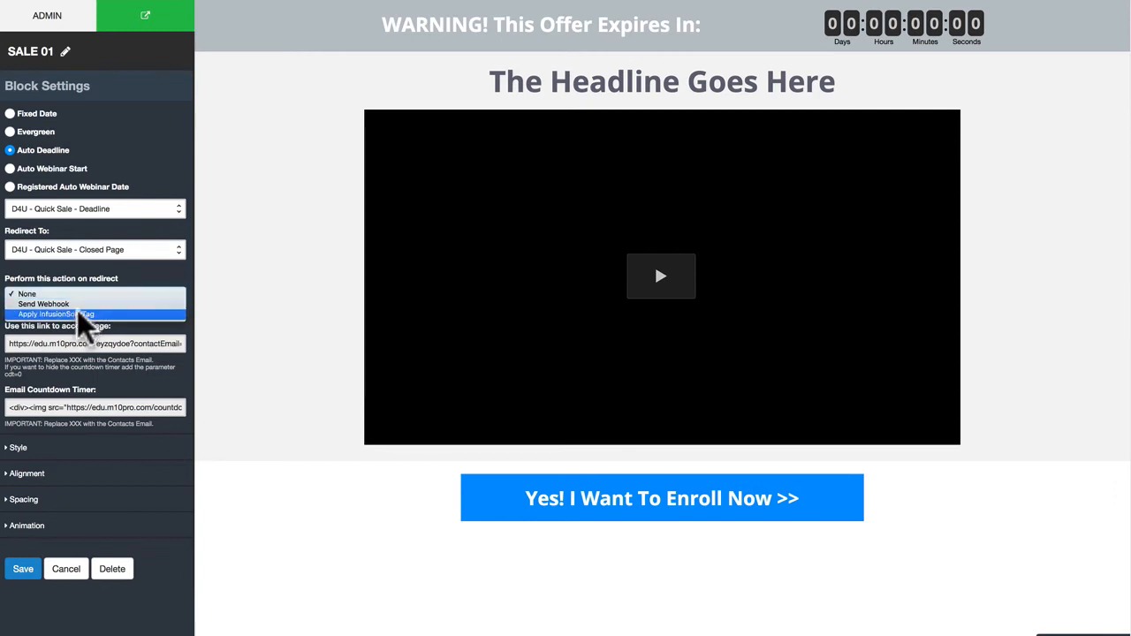
left_click(75, 311)
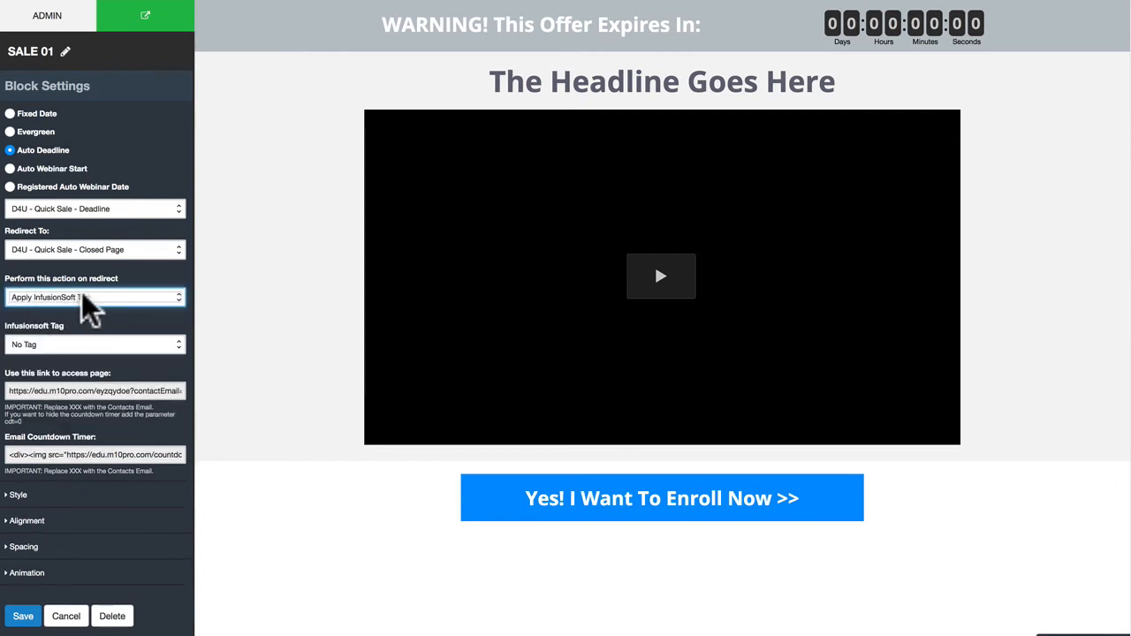
left_click(42, 346)
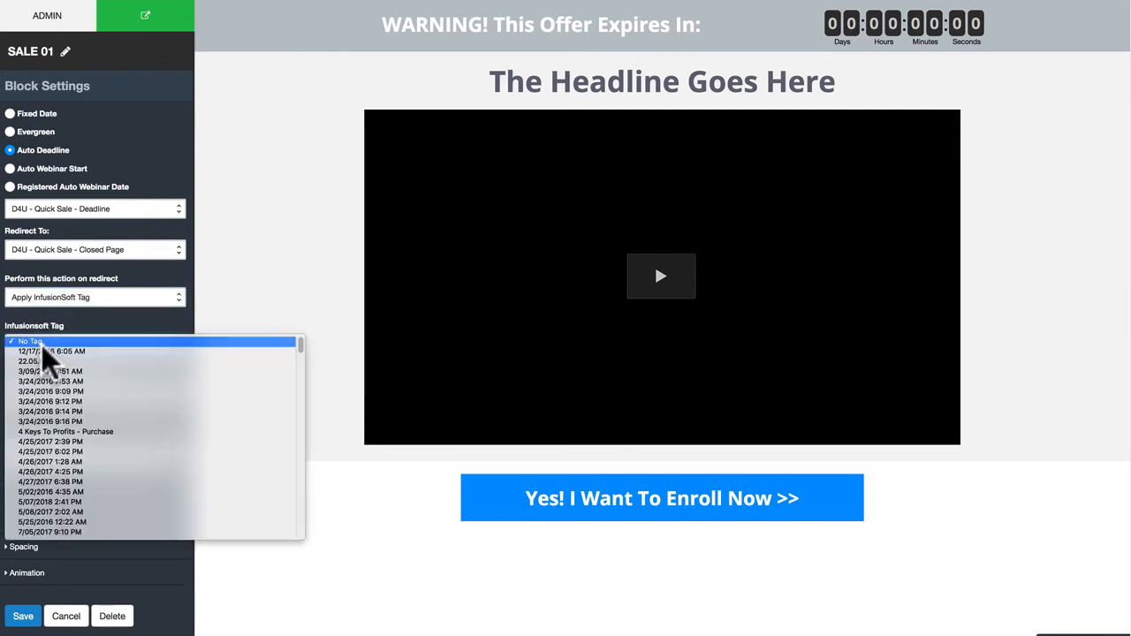
left_click(72, 401)
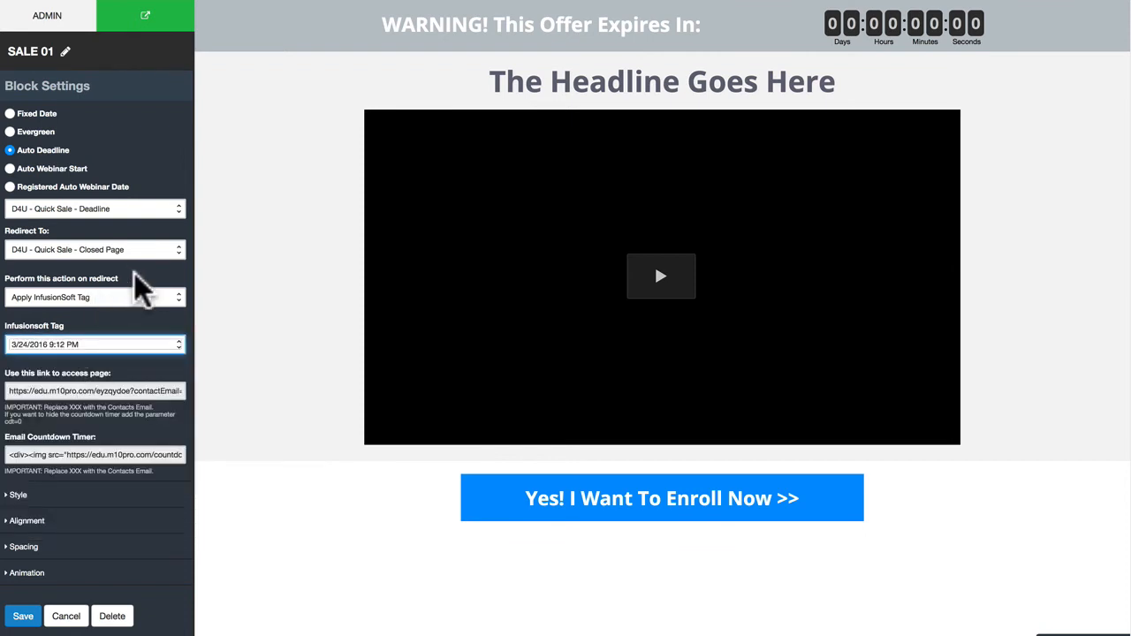
left_click(94, 298)
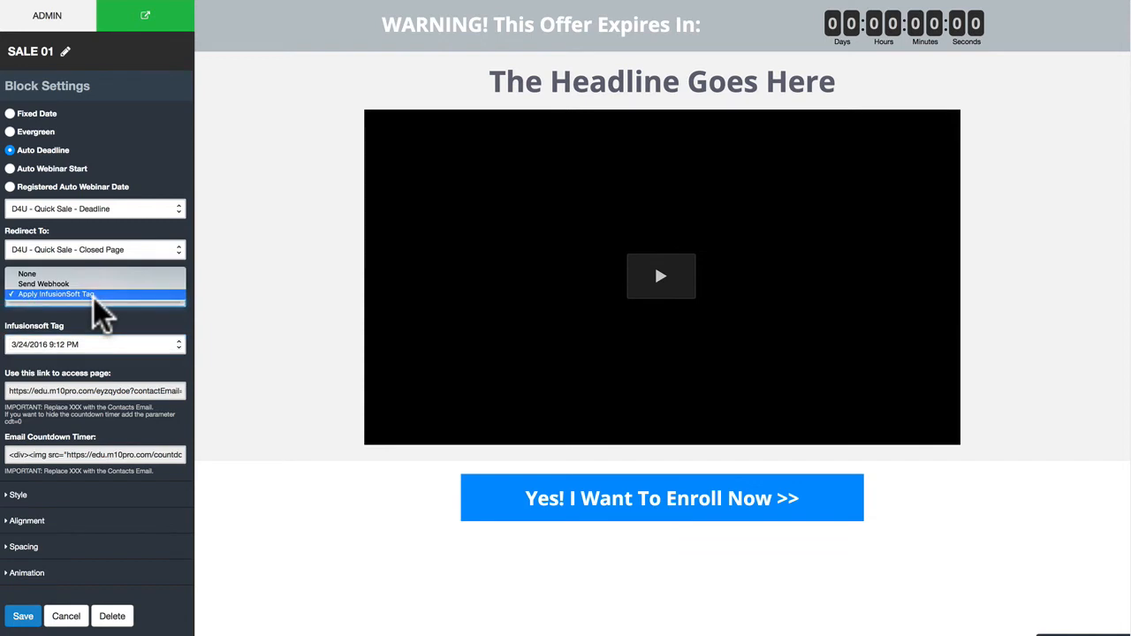
left_click(49, 284)
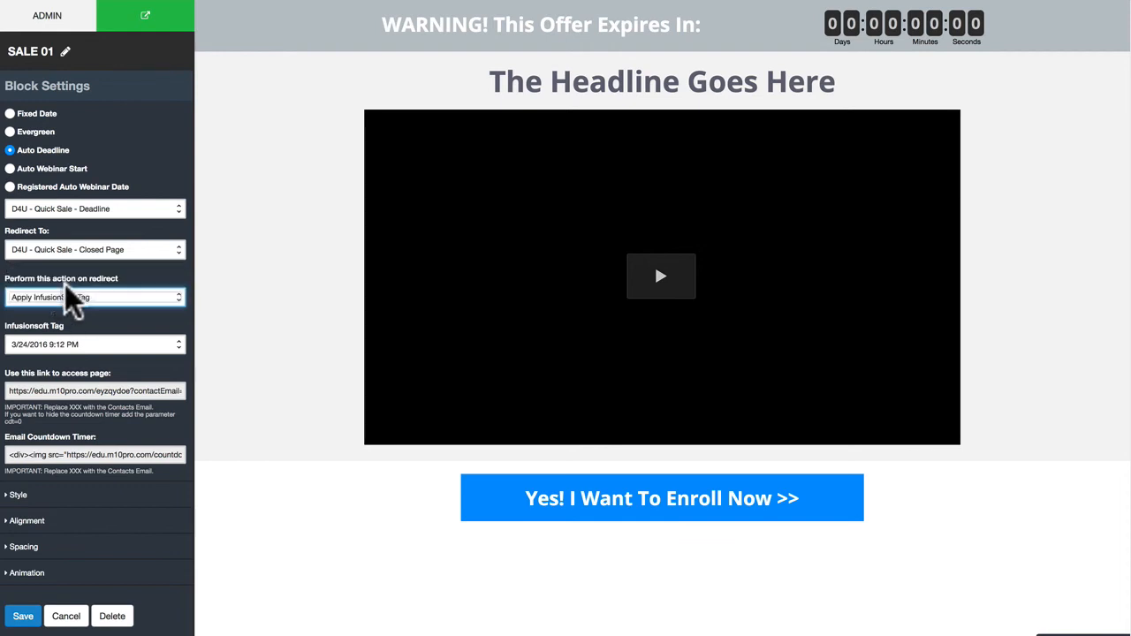